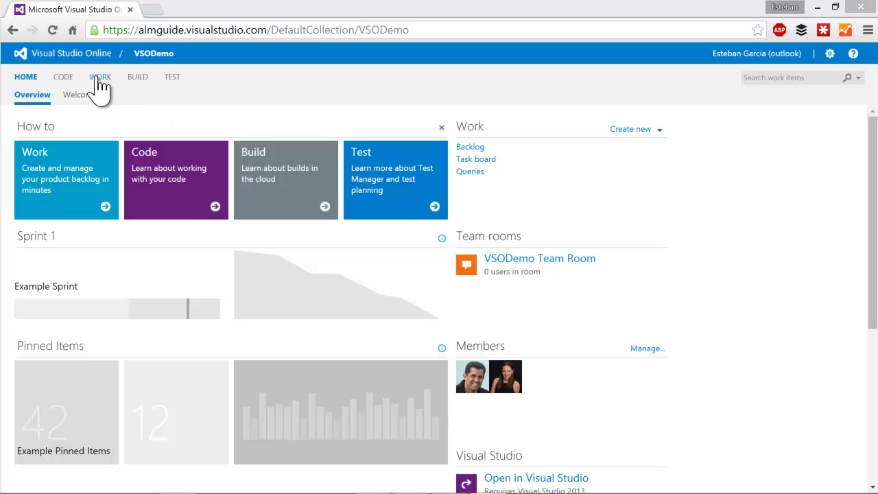
Add a feature titled "Security & Authentication" to the project's Features backlog.
left_click(470, 149)
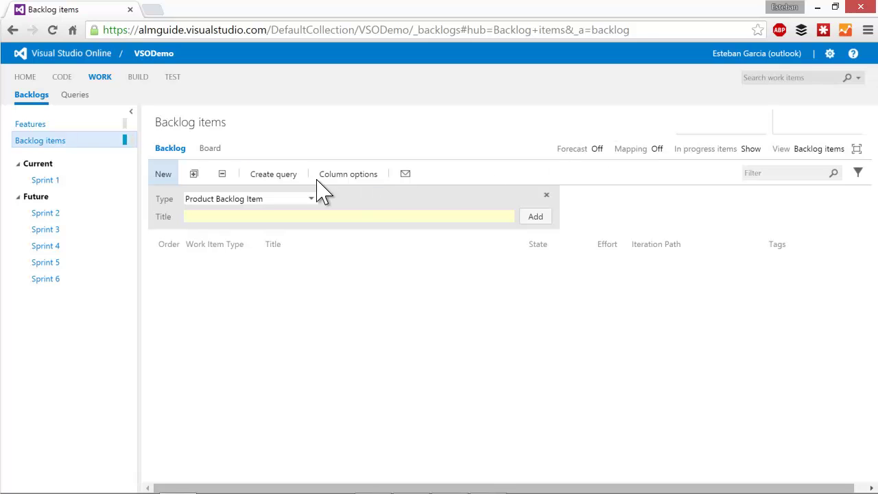
left_click(29, 126)
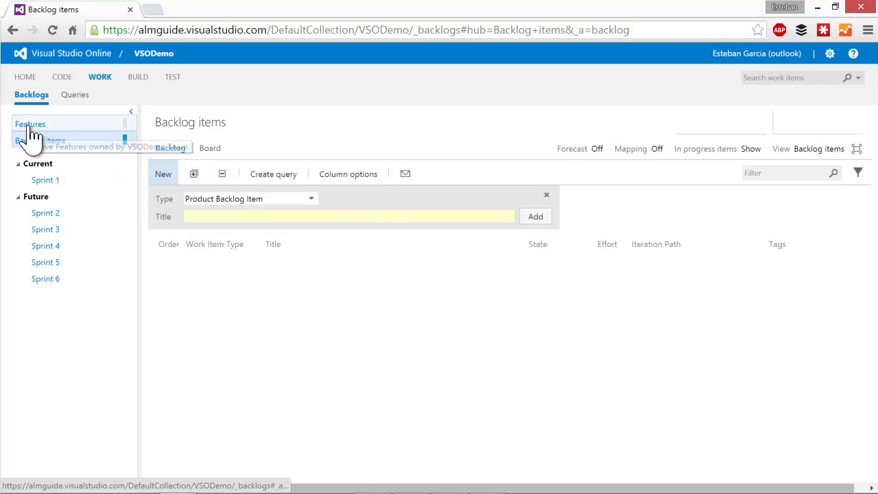
left_click(295, 215)
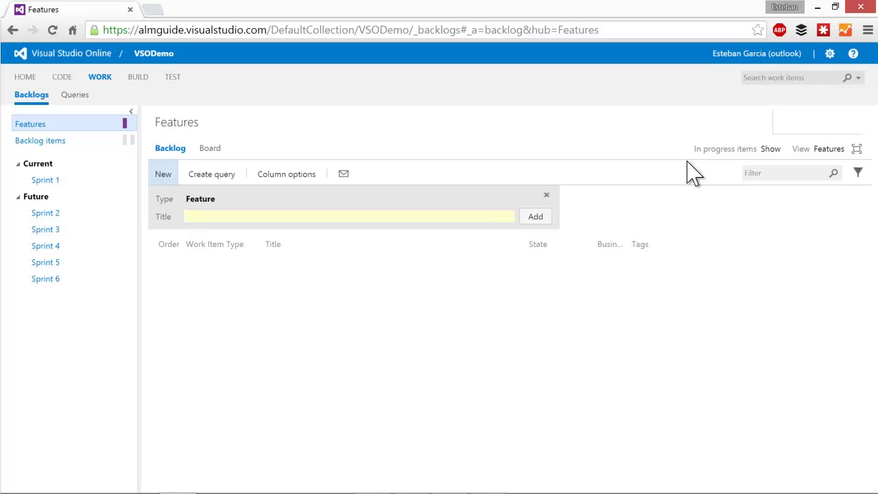
type("Security & Authentication")
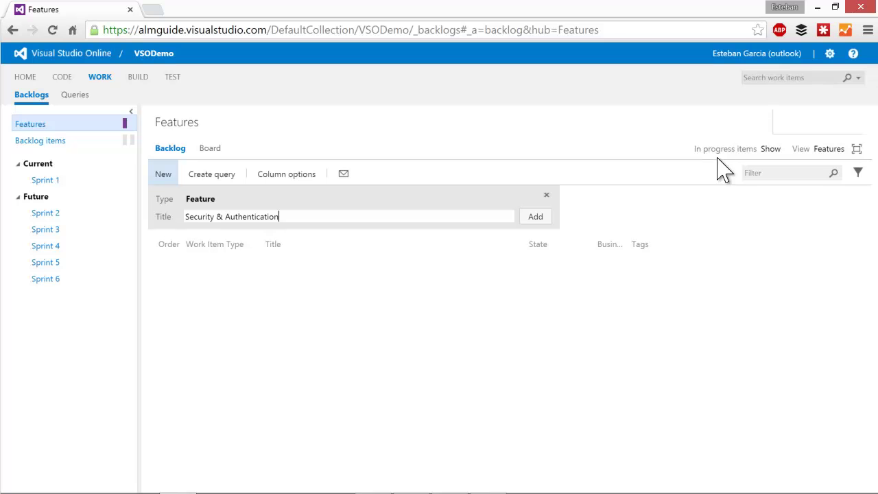
left_click(538, 219)
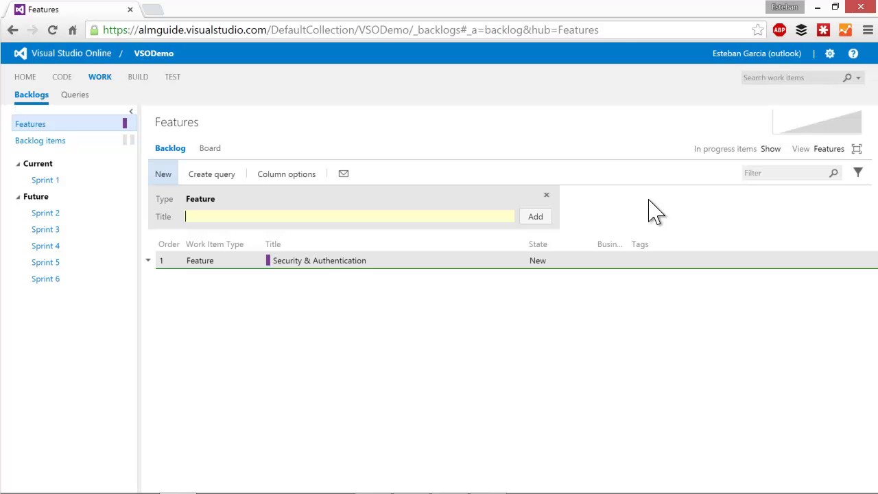
Add another feature titled "Customer Management" to the Features backlog.
type("Customer Management")
left_click(538, 218)
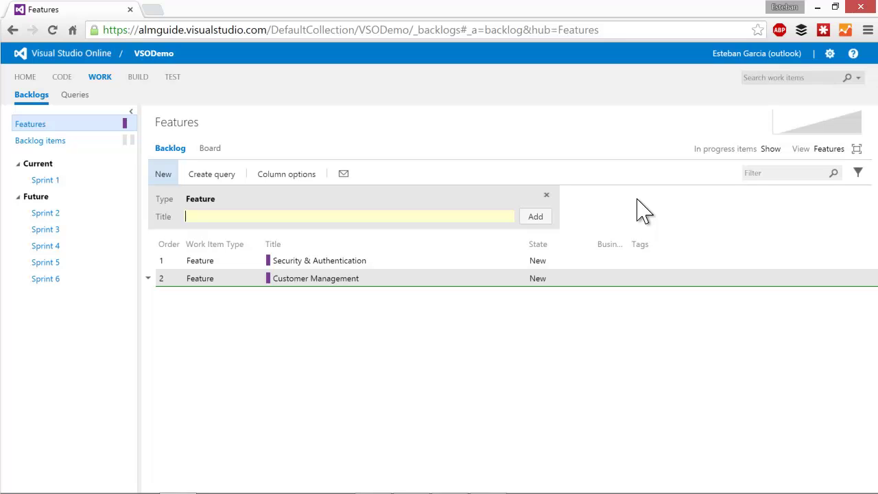
left_click(342, 283)
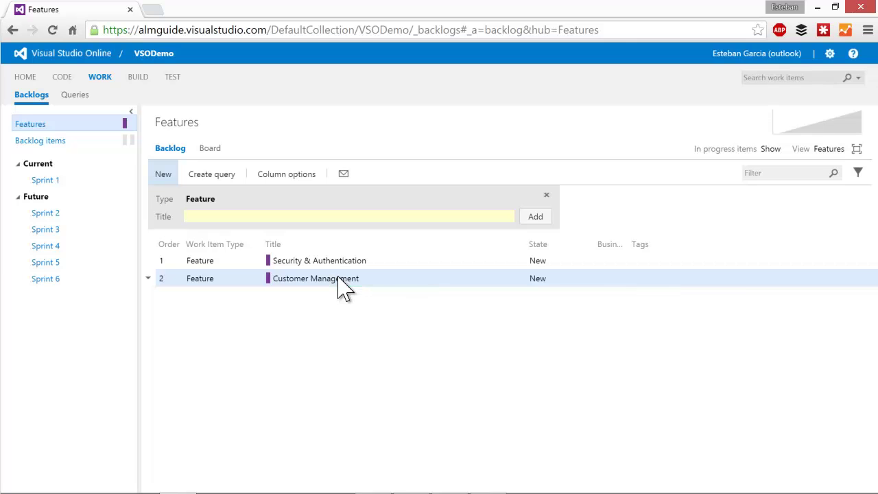
left_click_drag(341, 276, 332, 296)
Show features with their backlog items and add a Product Backlog Item titled "Create User" under Security & Authentication.
left_click(834, 151)
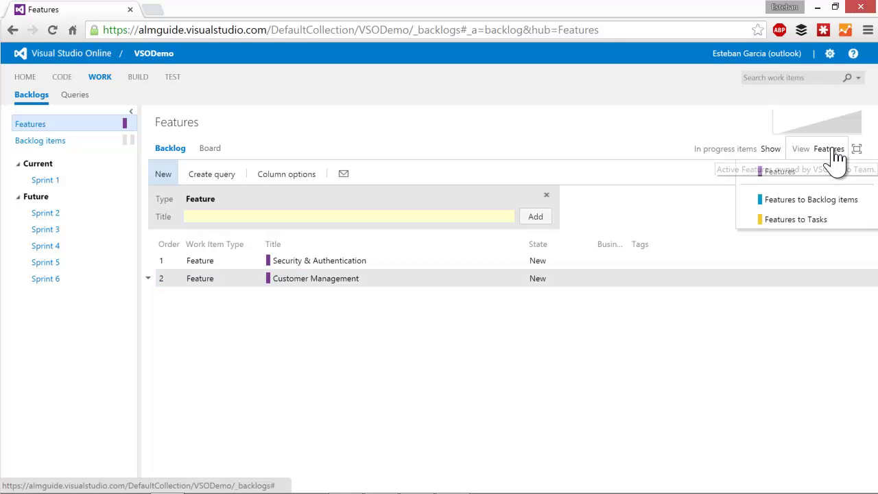
left_click(795, 206)
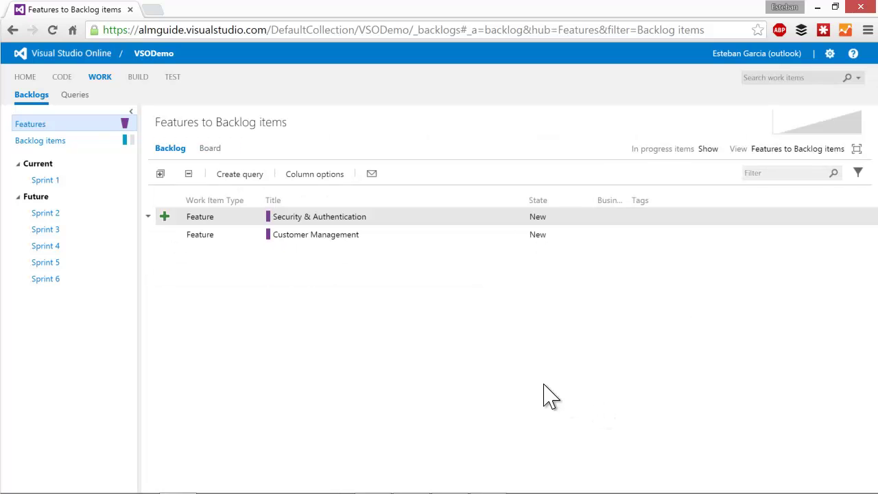
left_click(165, 218)
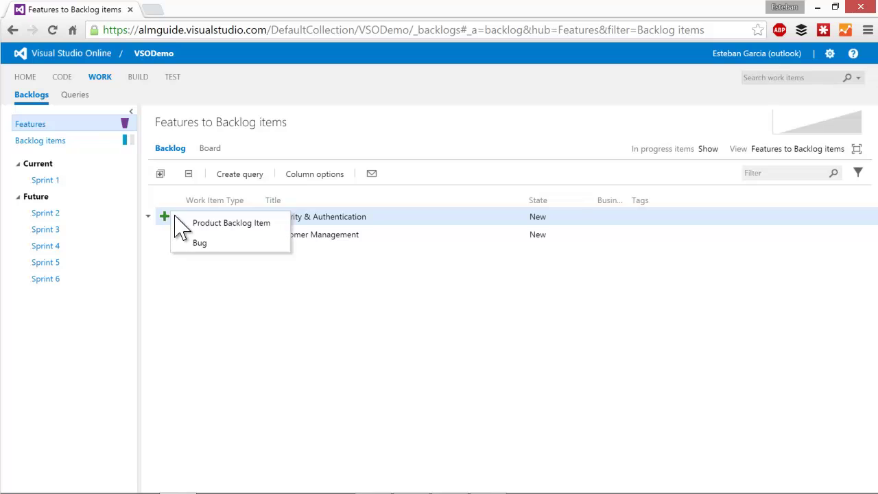
left_click(228, 225)
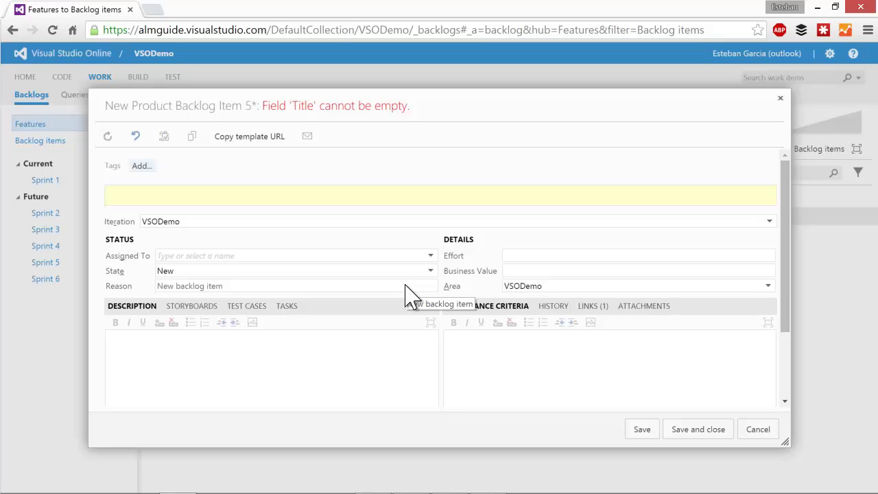
type("Create User")
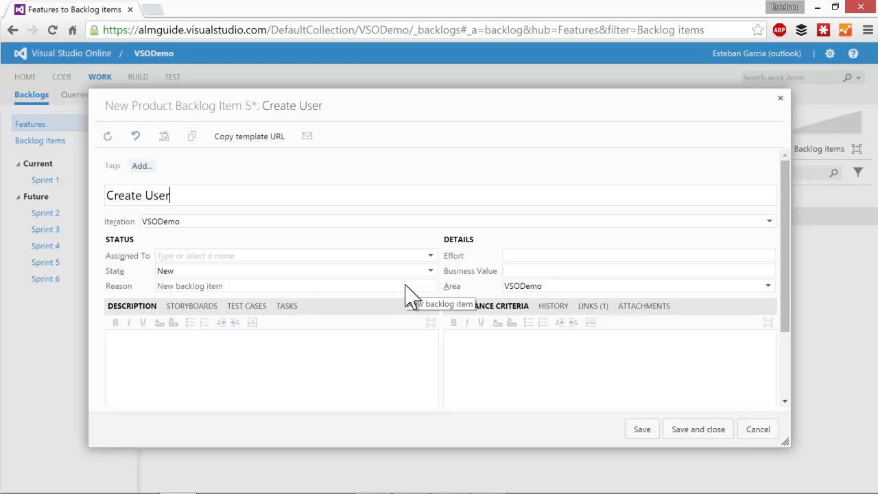
left_click(705, 432)
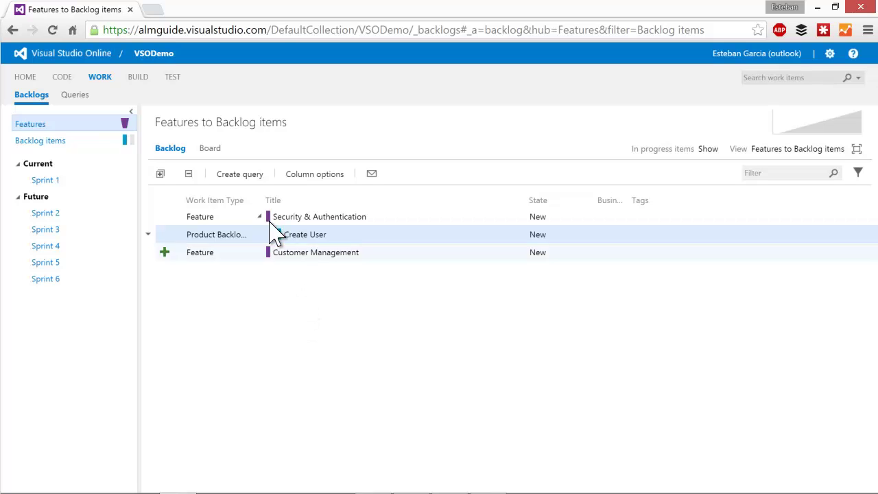
Add the product backlog items Reset Password, Login, Create Client, Search for Clients and Client Details to the Backlog items list.
left_click(53, 141)
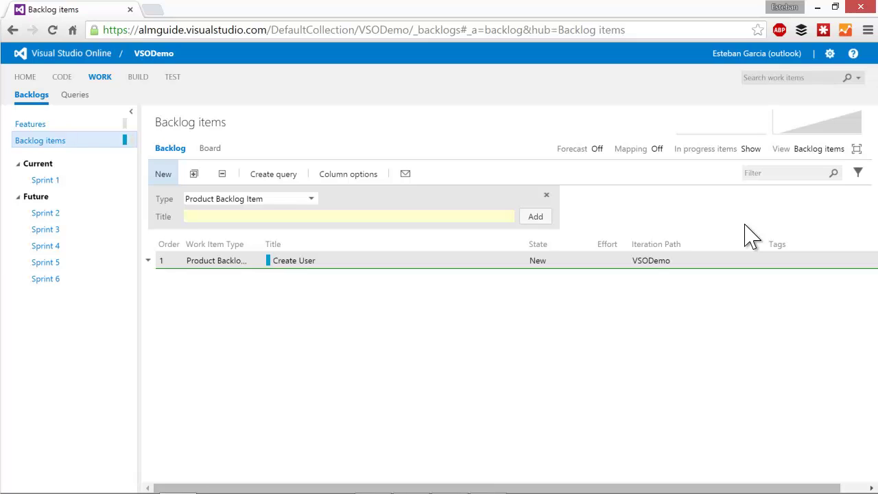
type("Reset Pas")
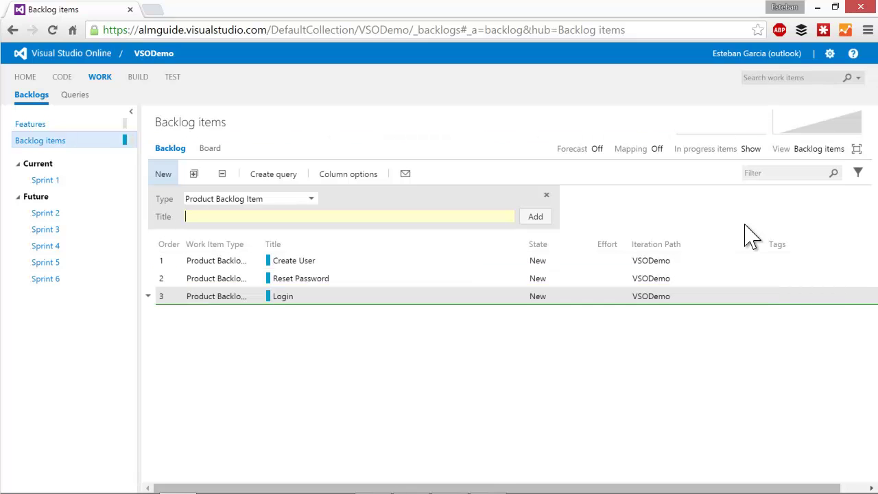
type("Cr")
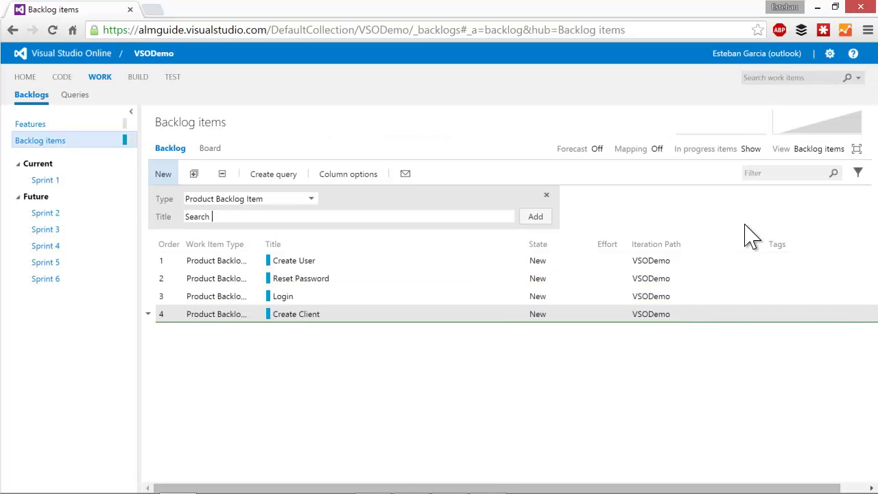
type("for")
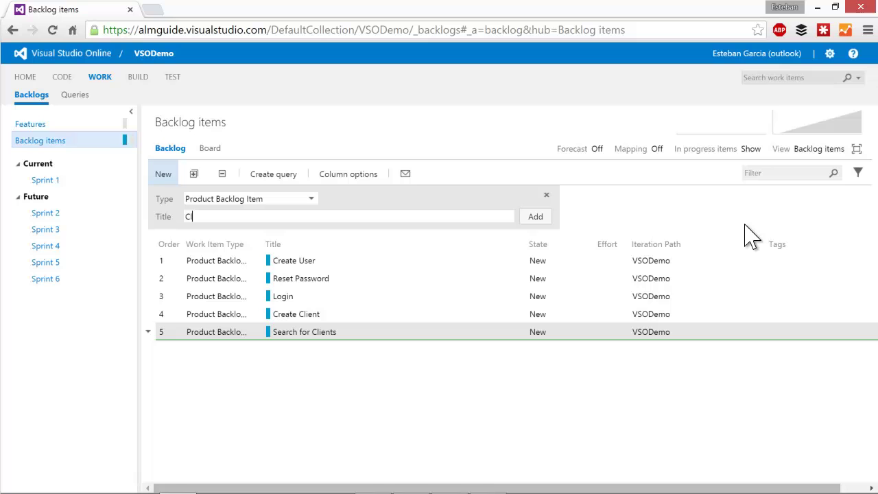
type("ient Details")
key("Return")
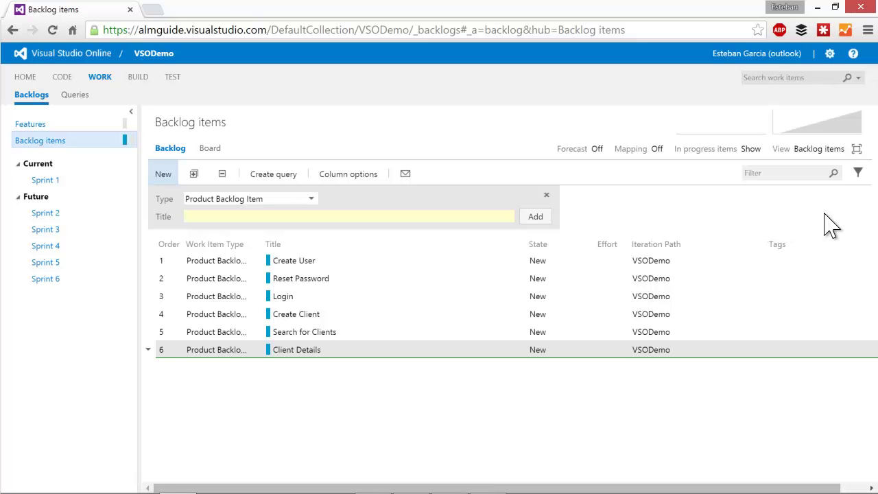
Turn on mapping and map the Reset Password and Login items to the Security & Authentication feature.
left_click(656, 150)
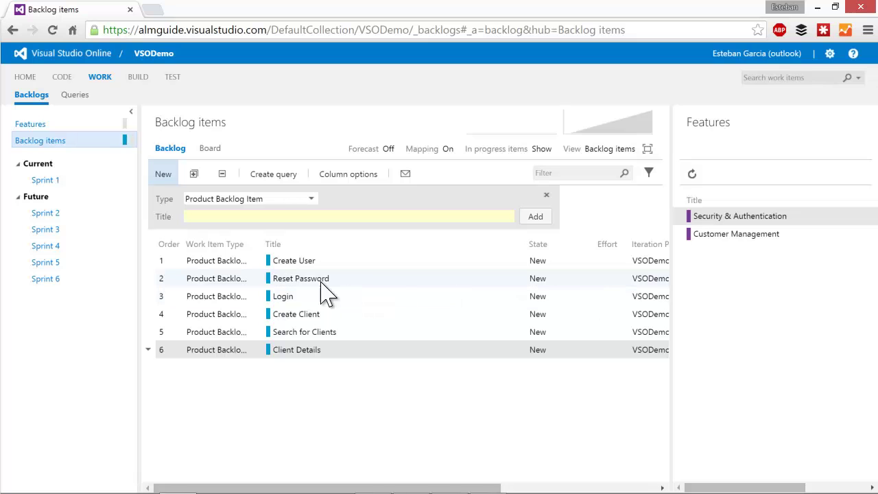
left_click_drag(303, 284, 701, 221)
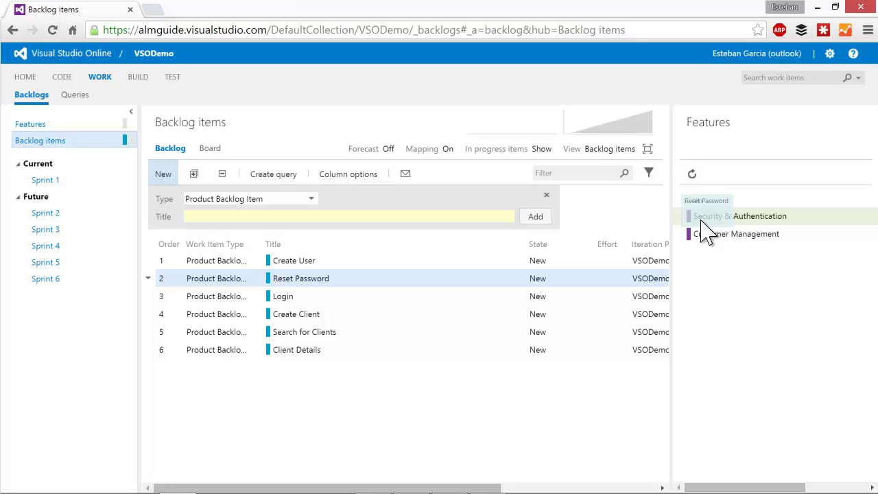
left_click_drag(701, 221, 699, 223)
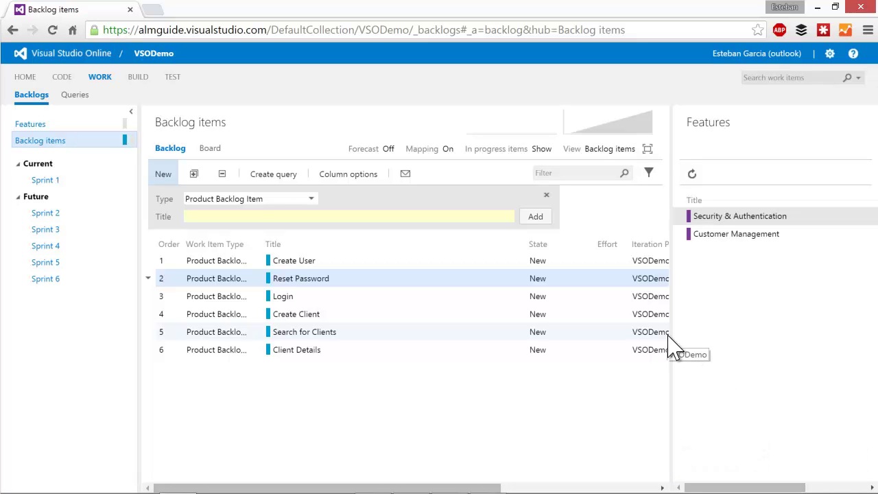
left_click(313, 297)
left_click_drag(314, 297, 721, 226)
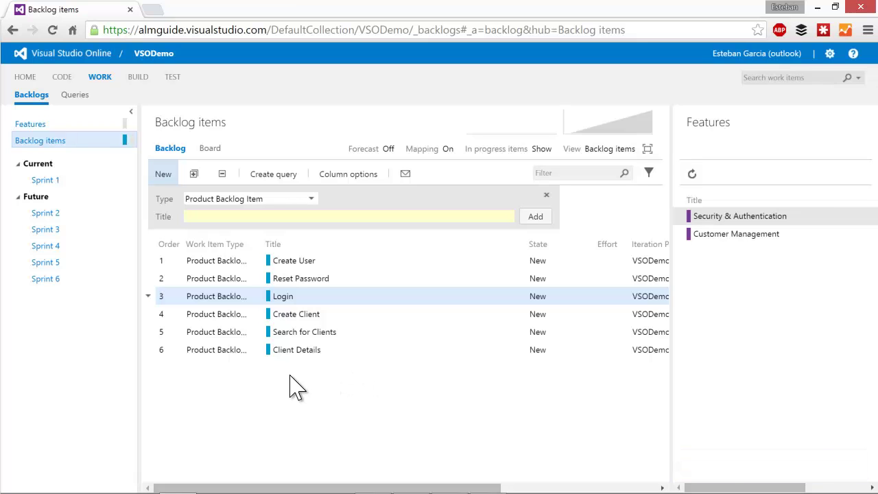
Map Create Client, Search for Clients and Client Details to the Customer Management feature and turn mapping off.
left_click(296, 314)
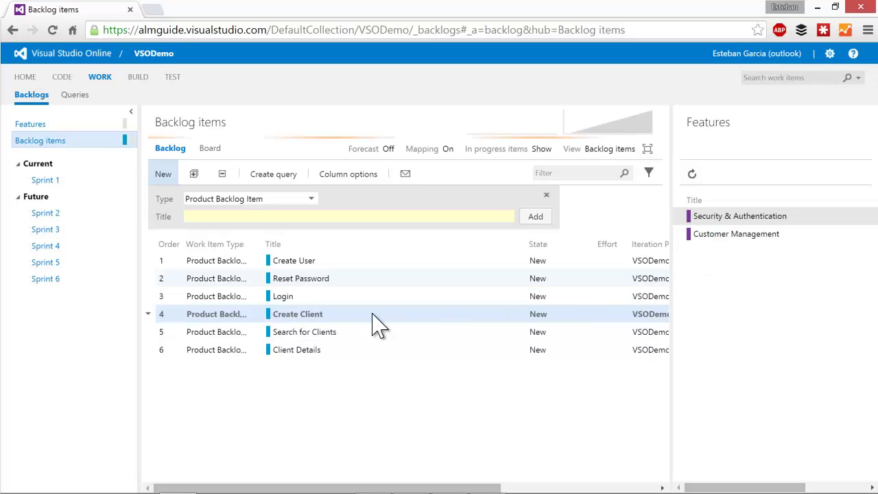
left_click(289, 334)
left_click_drag(663, 266, 707, 230)
left_click(314, 353)
left_click_drag(314, 355, 705, 240)
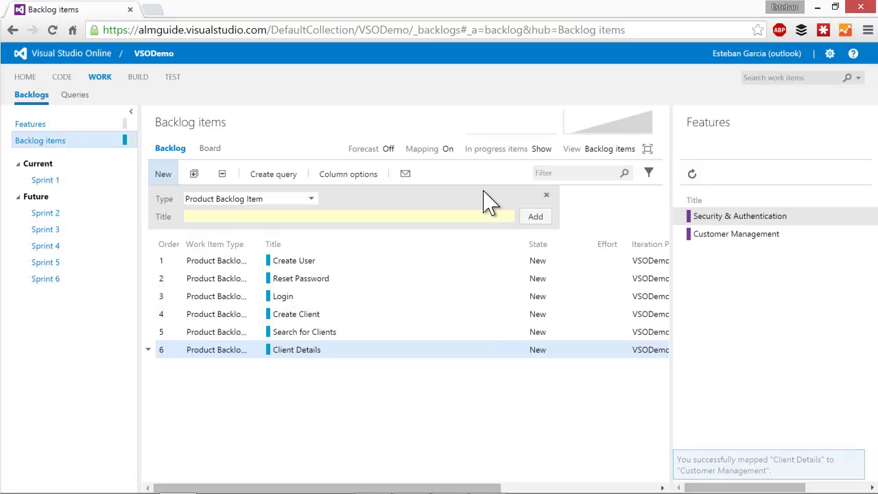
left_click(448, 149)
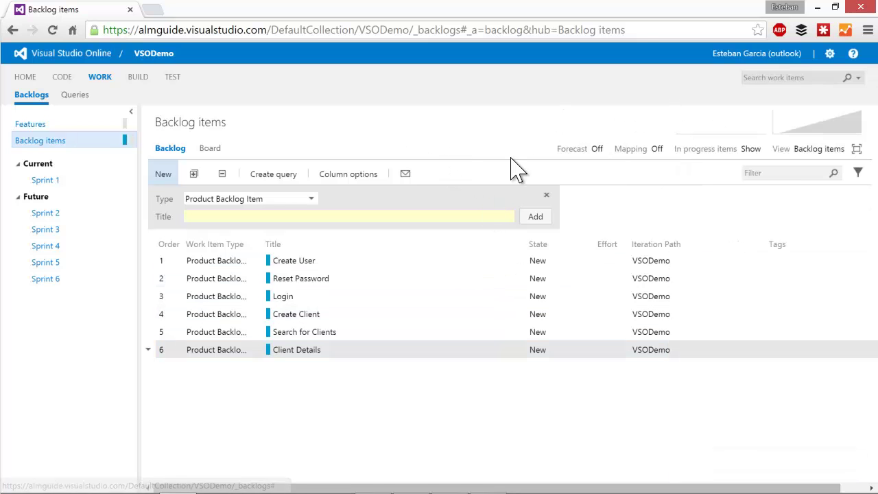
Review how the backlog items are grouped under their features, and return to the plain Backlog items view.
left_click(831, 157)
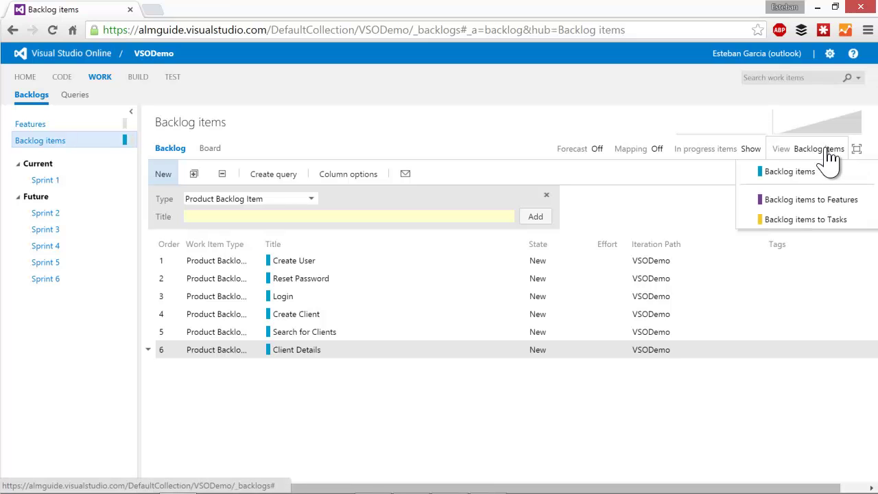
left_click(798, 203)
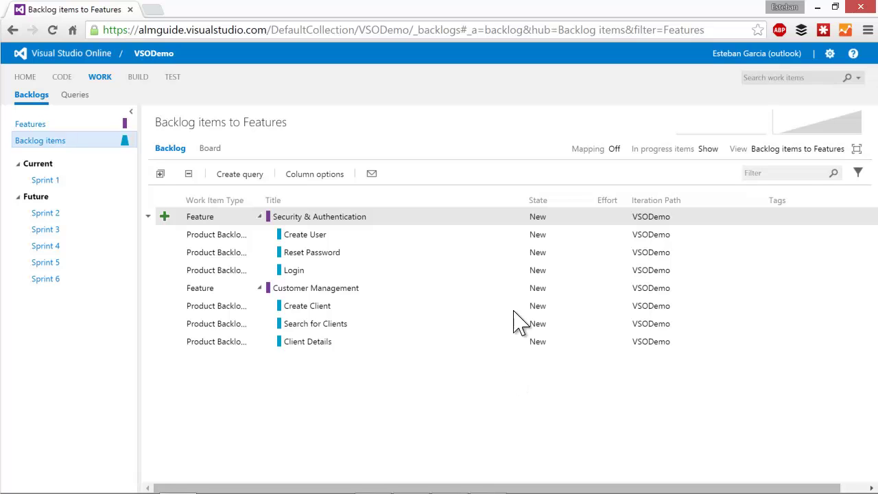
left_click(799, 151)
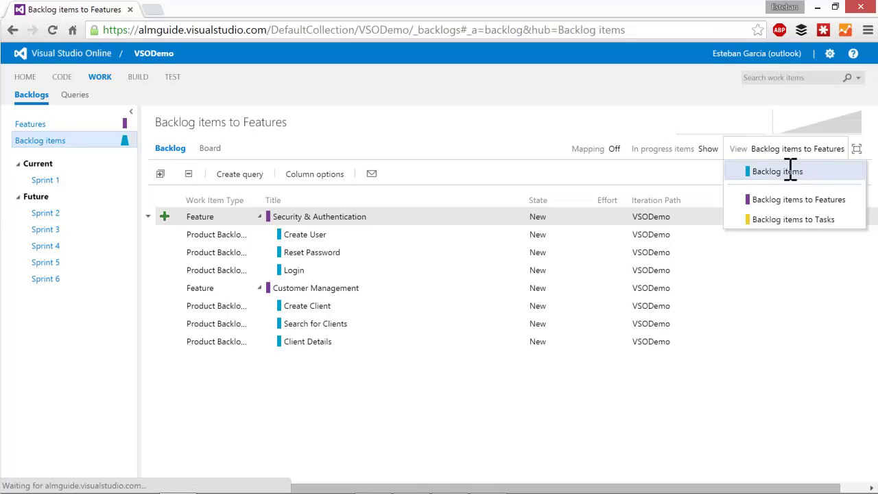
left_click(790, 171)
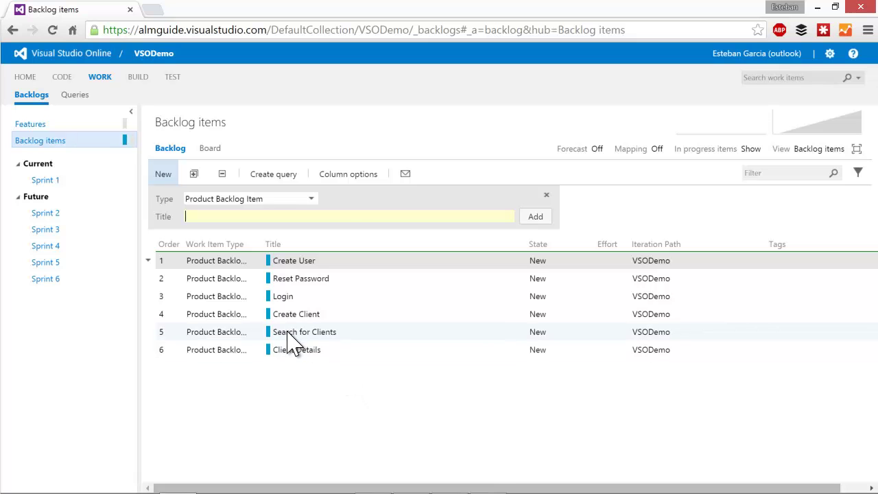
Reorder the backlog as Create Client, Search for Clients, Create User, Login, Client Details, Reset Password.
left_click_drag(297, 317, 296, 359)
left_click_drag(299, 315, 311, 288)
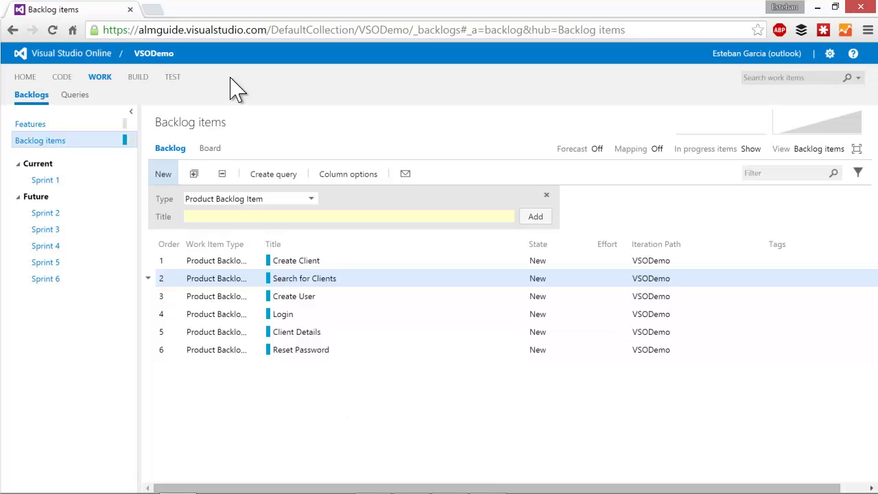
On the backlog items board, move the Create Client and Search for Clients cards from New to Approved.
left_click(209, 148)
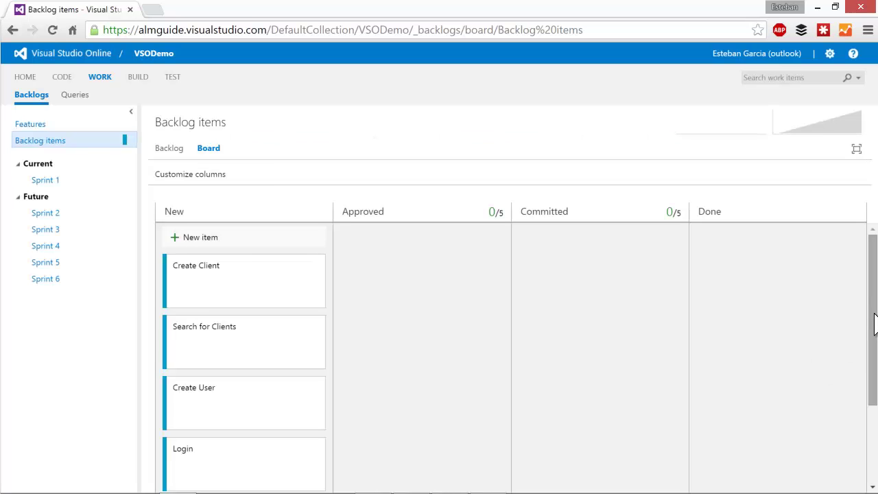
left_click_drag(874, 323, 855, 273)
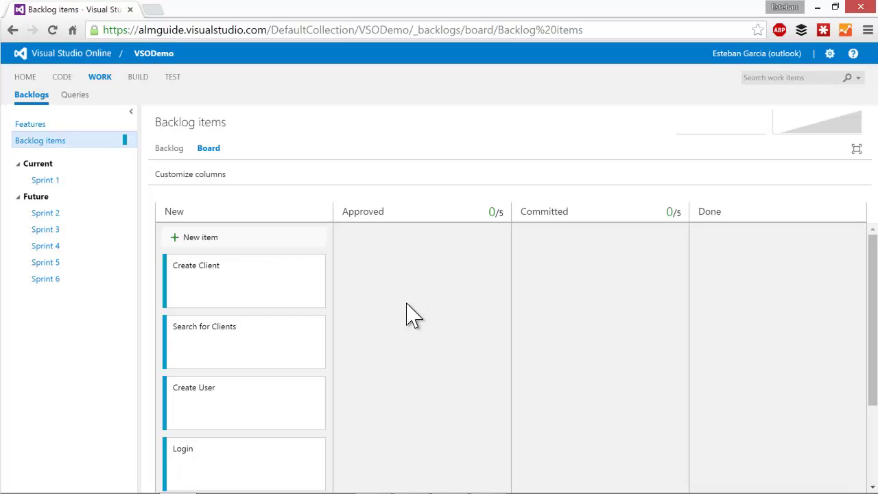
left_click(261, 297)
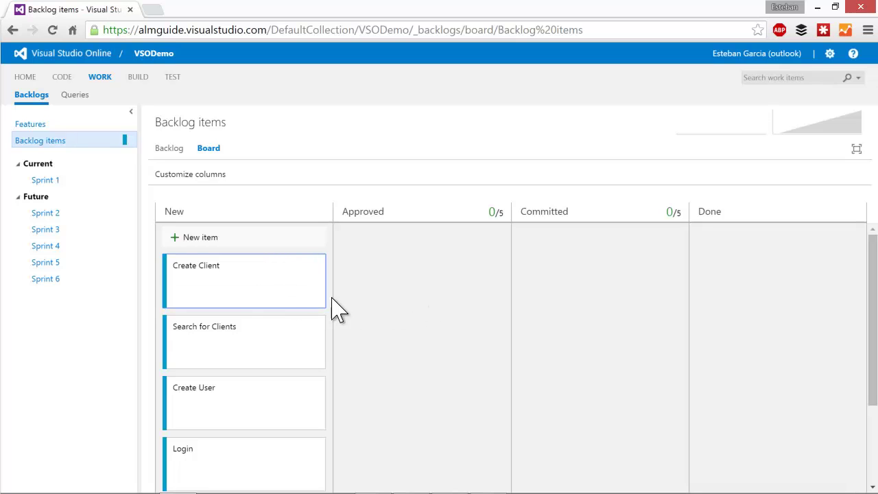
left_click_drag(245, 279, 408, 270)
left_click_drag(249, 295, 416, 334)
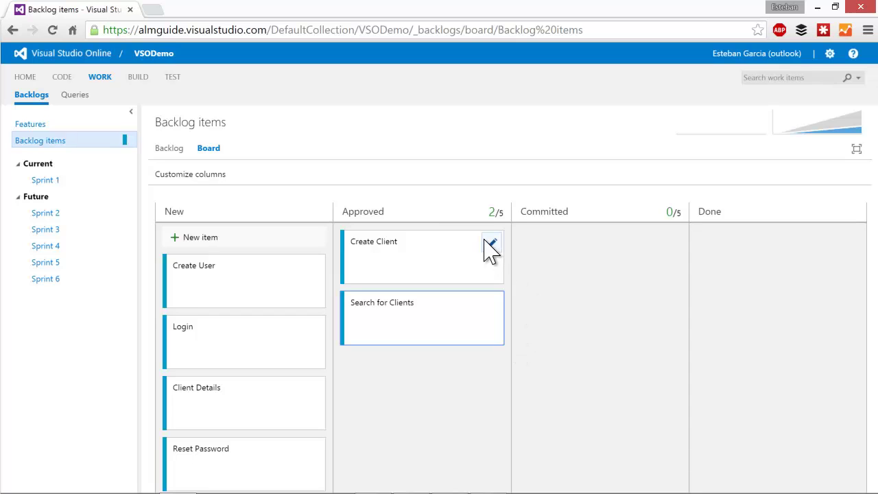
Rename the Create Client card in the Approved column to Create Client Info.
left_click(493, 244)
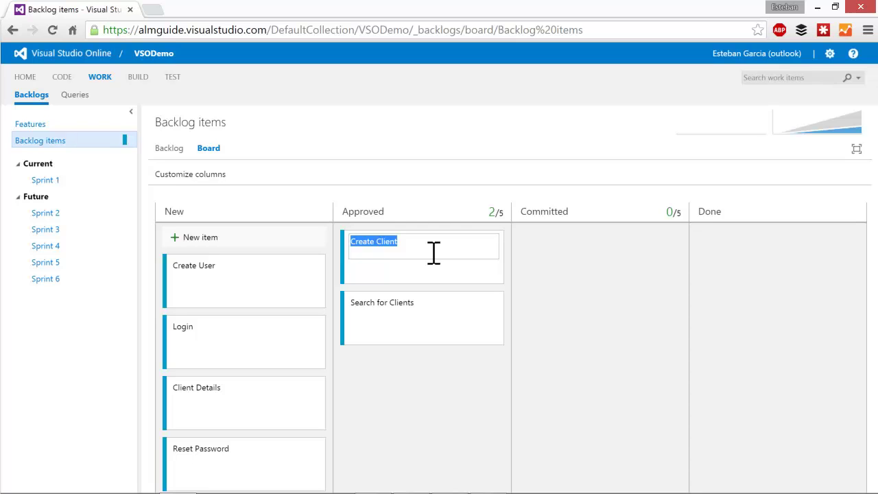
left_click(434, 253)
type("Info")
key("Return")
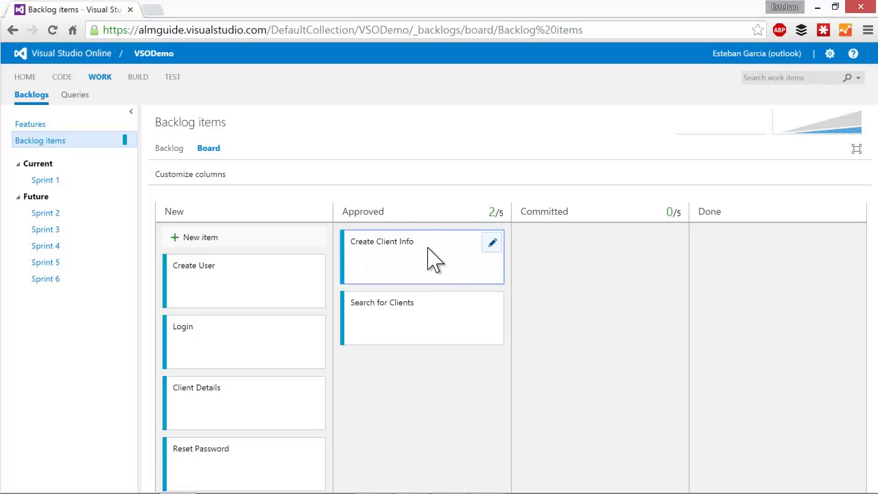
Open the Create Client Info backlog item, assign it to the first listed team member, and save and close it.
double_click(434, 255)
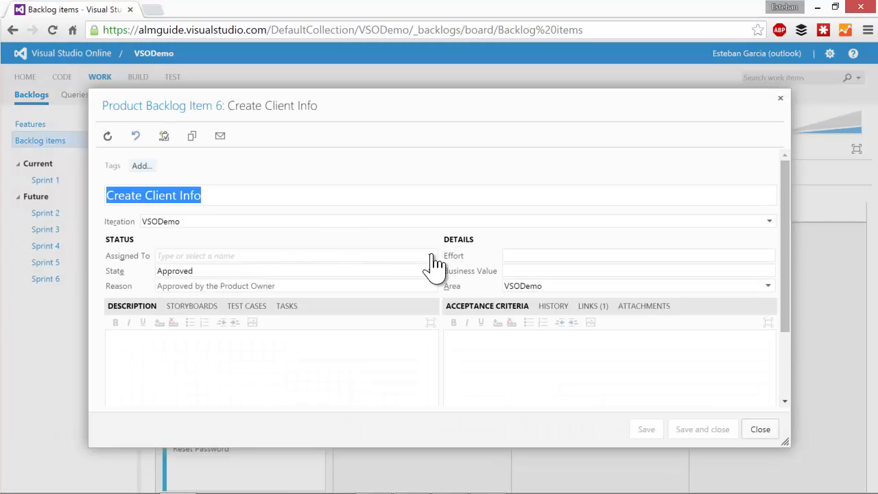
left_click(430, 255)
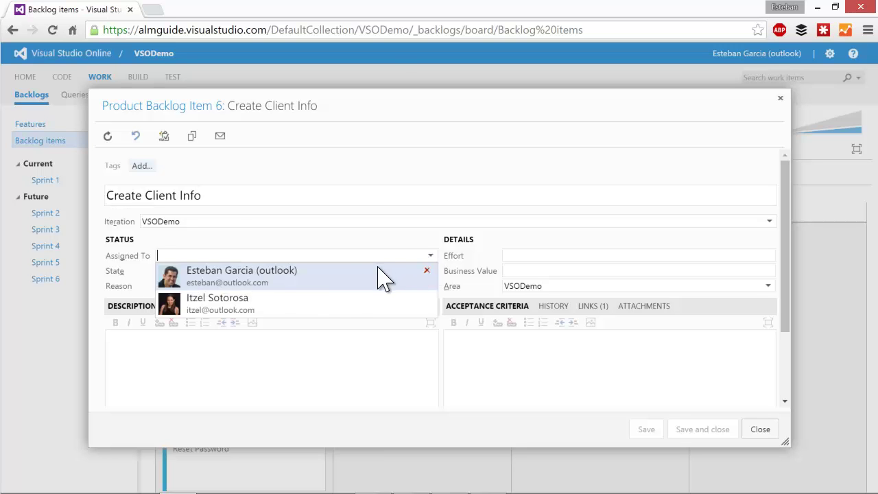
left_click(236, 279)
key("Tab")
left_click(694, 432)
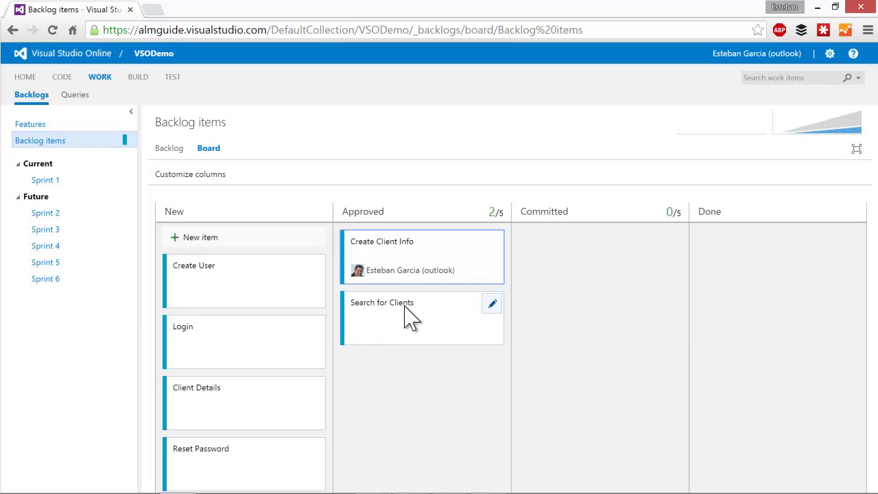
Open the Search for Clients backlog item, assign it to the second listed team member, and save and close it.
double_click(412, 313)
left_click(390, 255)
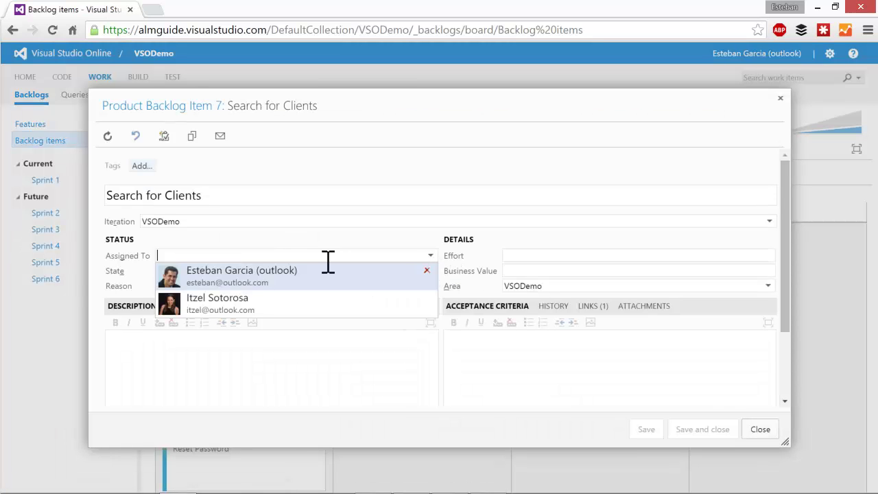
left_click(220, 312)
left_click(716, 431)
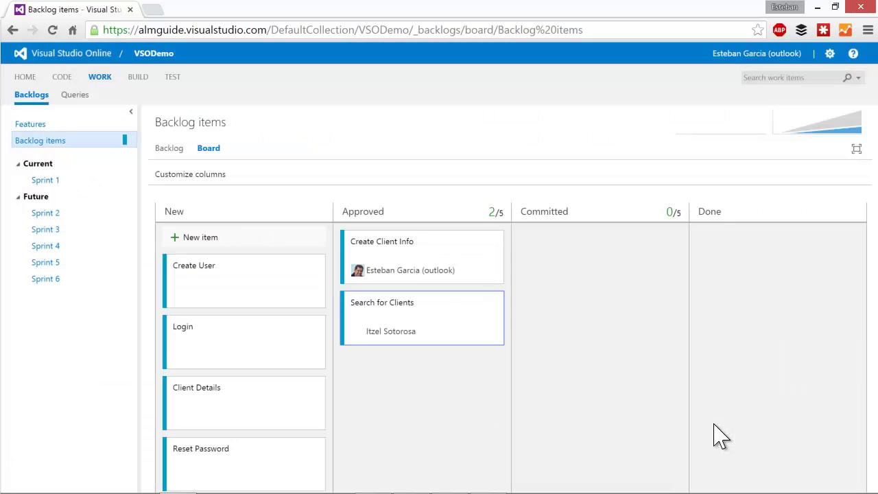
Directly on the New cards, assign Create User and Client Details to the first listed team member and Login to the second.
mouse_move(200, 300)
left_click(220, 302)
left_click(227, 329)
mouse_move(226, 371)
mouse_move(226, 353)
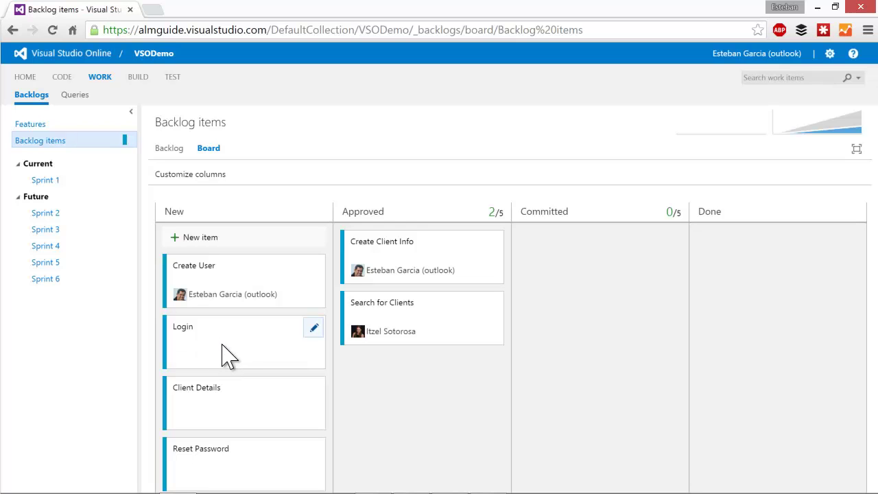
left_click(216, 356)
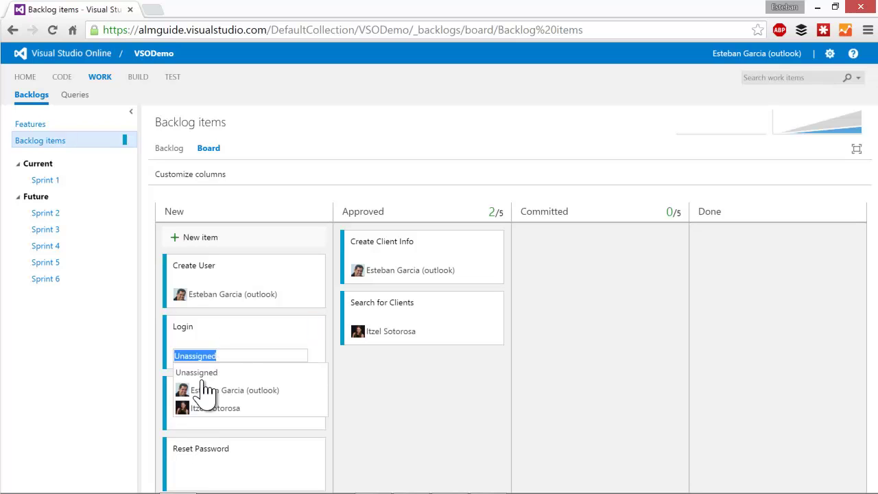
left_click(198, 412)
left_click(210, 418)
left_click(206, 450)
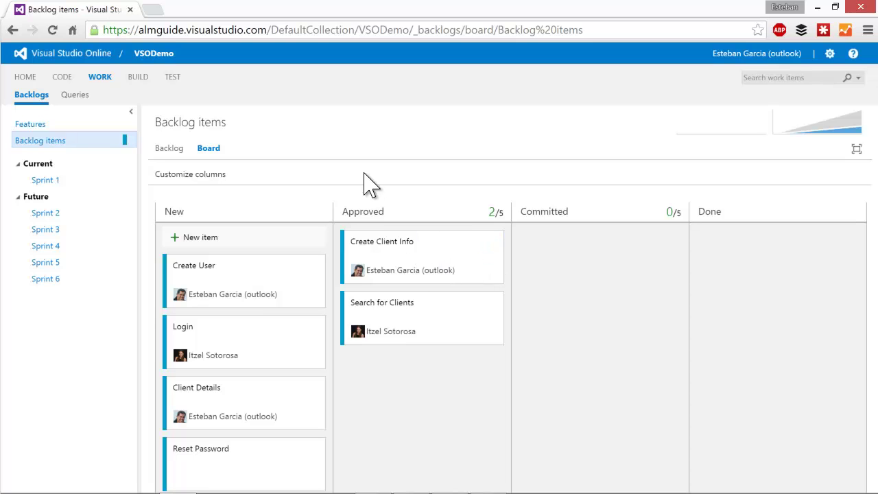
Add a product backlog item titled Delete Client to the New column of the board.
left_click(191, 241)
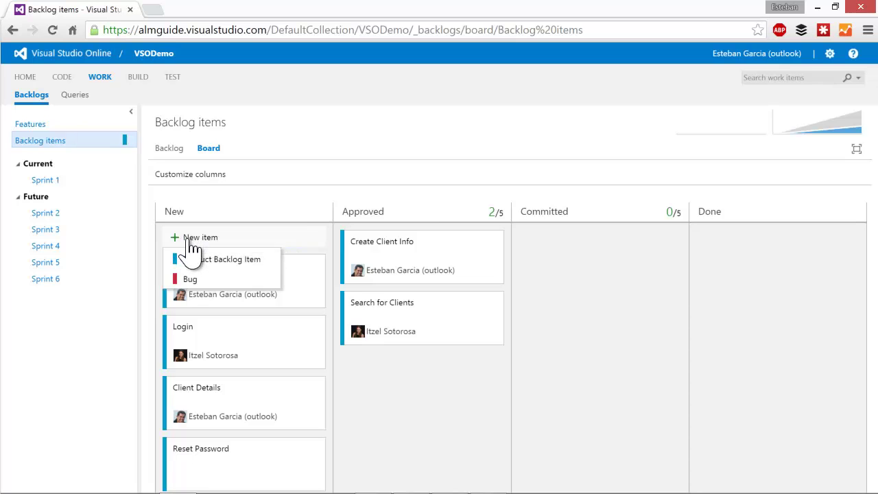
left_click(217, 264)
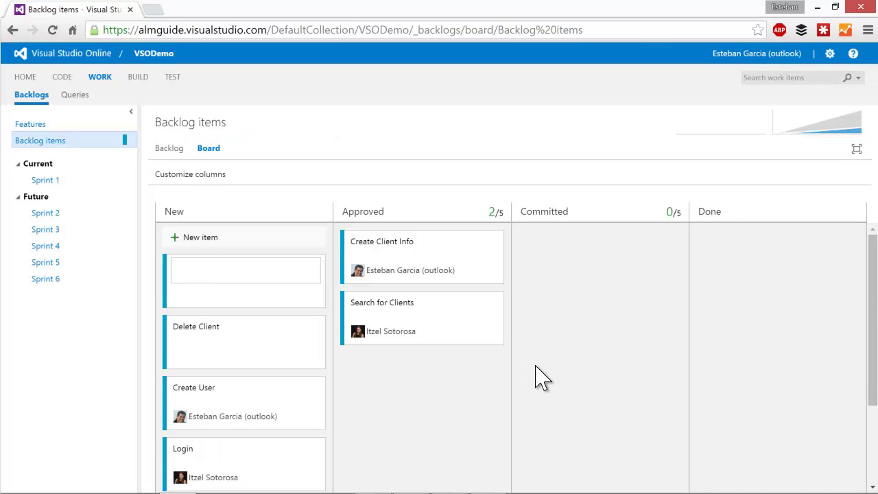
Reorder the New column by moving Create User below Reset Password and then Reset Password directly below Delete Client.
scroll(535, 376, "down", 1)
left_click_drag(257, 350, 255, 472)
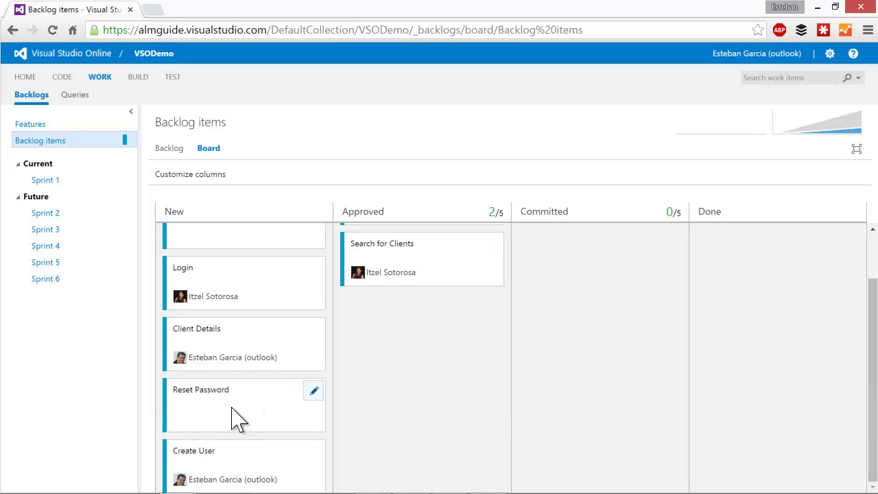
left_click_drag(263, 414, 274, 287)
scroll(467, 352, "up", 1)
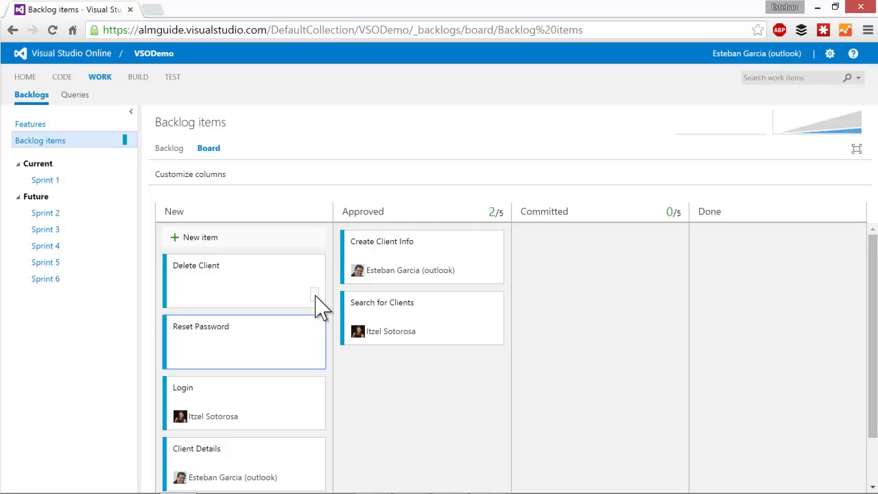
Set the effort on the New cards to 5 for Delete Client, 2 for Reset Password and 13 for Login.
left_click(312, 295)
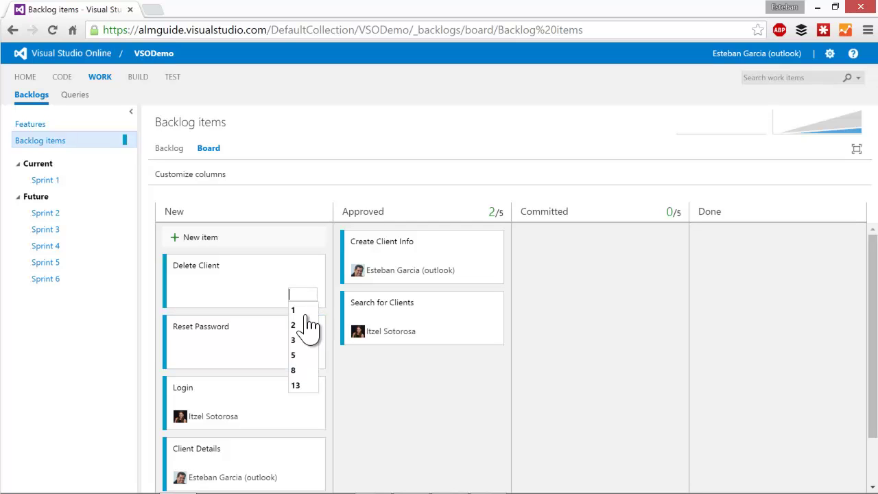
left_click(300, 355)
left_click(307, 356)
left_click(306, 386)
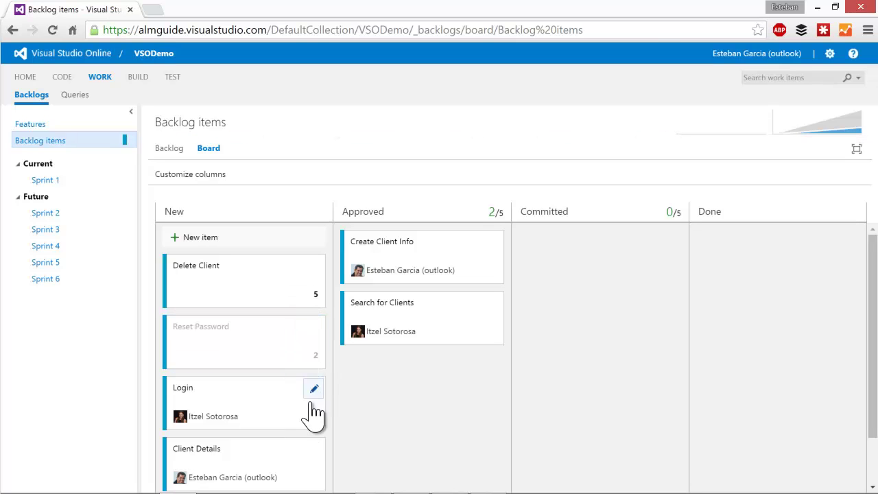
left_click(312, 416)
left_click(302, 402)
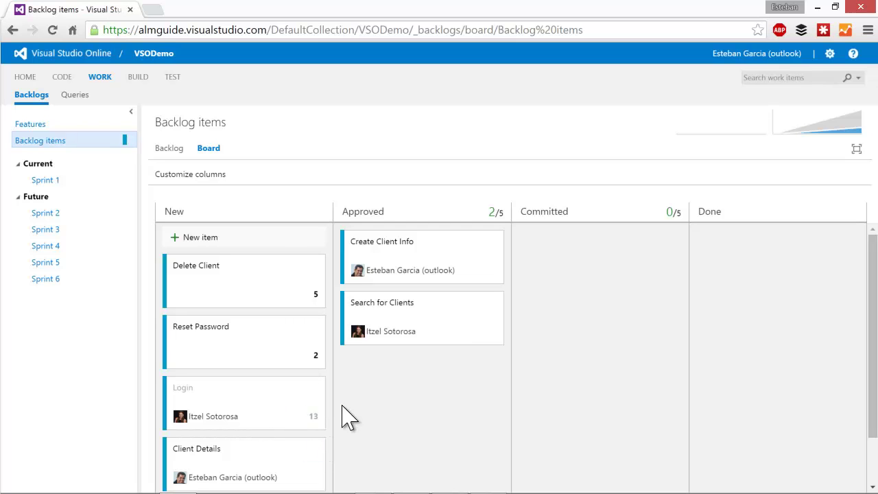
Set the effort on the Approved cards to 2 for Search for Clients and 3 for Create Client Info.
left_click(494, 333)
left_click(471, 362)
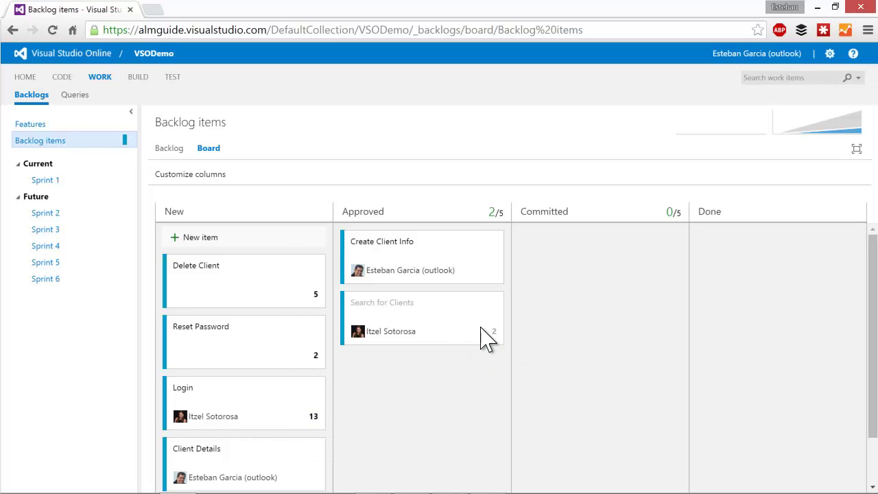
left_click(492, 272)
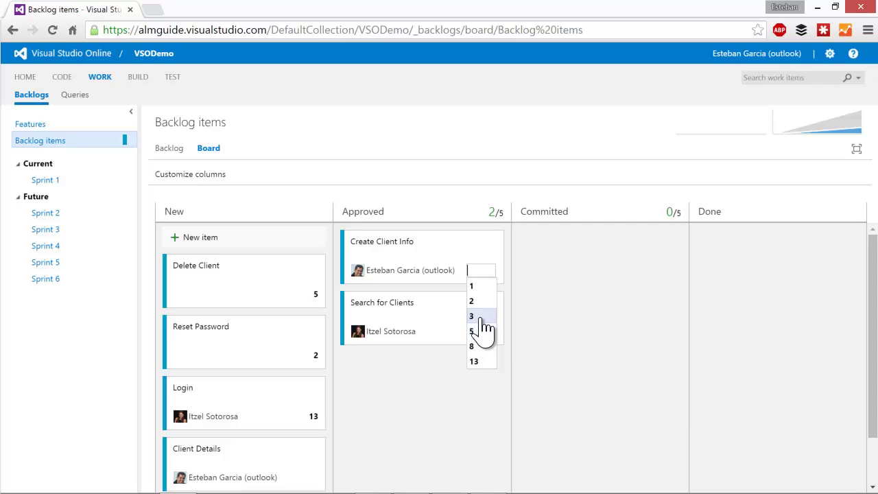
left_click(475, 316)
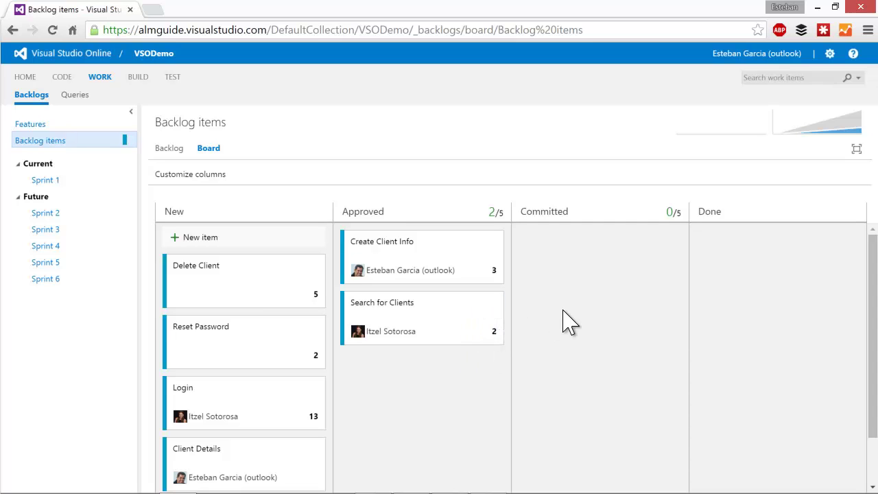